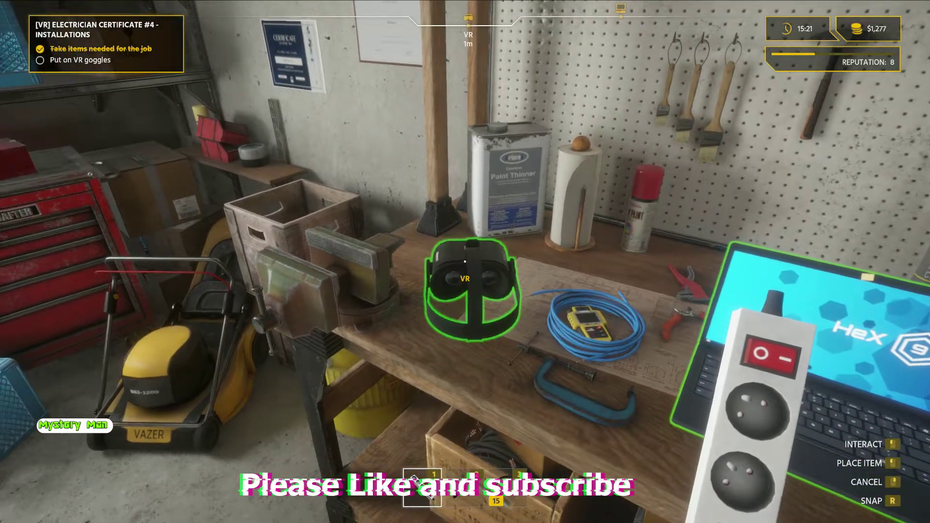
Step: Put on the VR goggles and answer YES to 'Begin VR Training?'
click(465, 261)
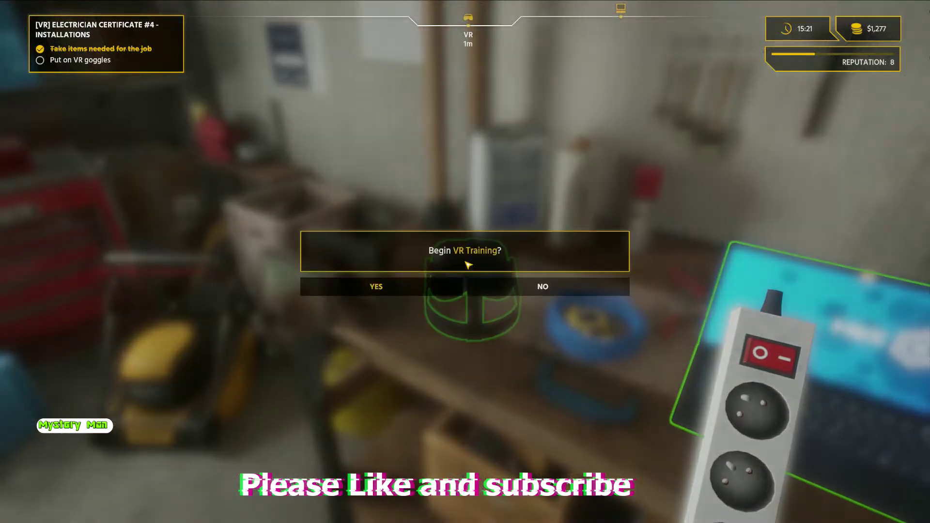
click(425, 291)
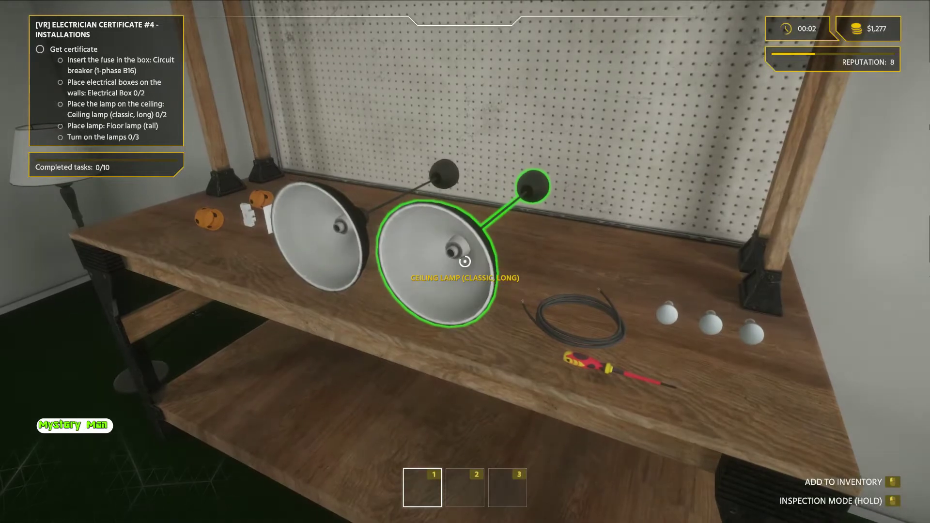
Step: Leave the lamp close-up and collect the breaker, boxes, cable, screwdriver and bulbs
key(Escape)
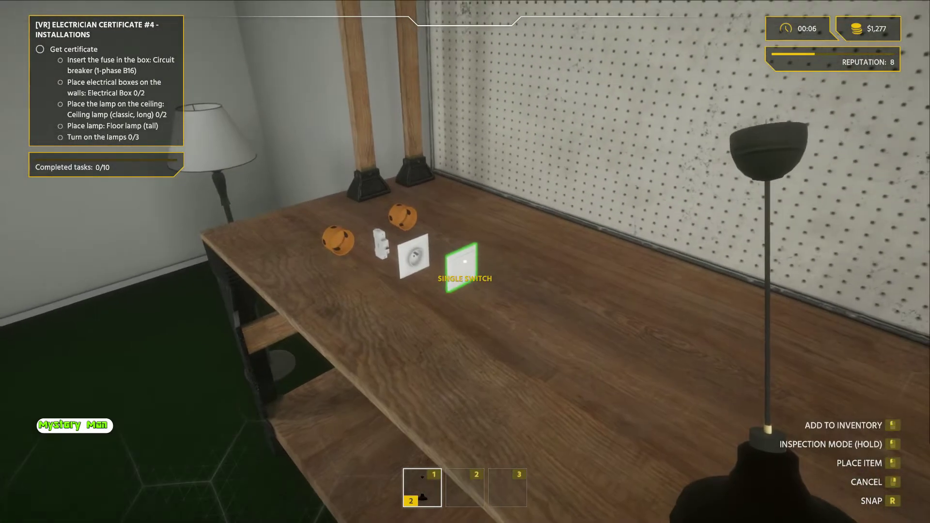
click(464, 262)
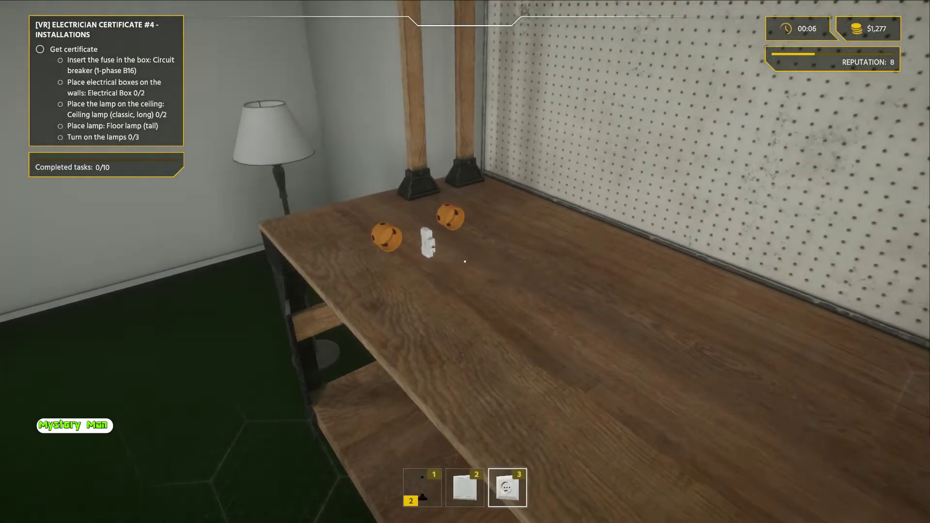
click(465, 262)
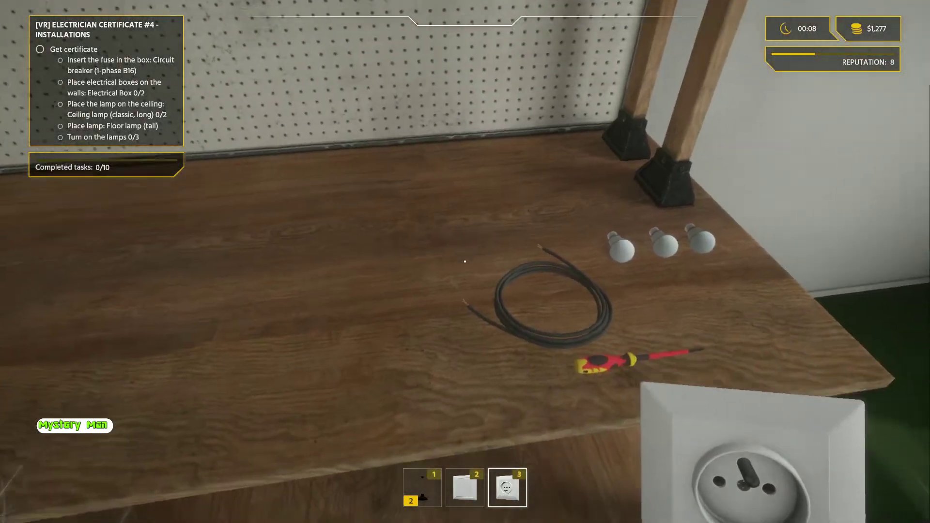
click(466, 262)
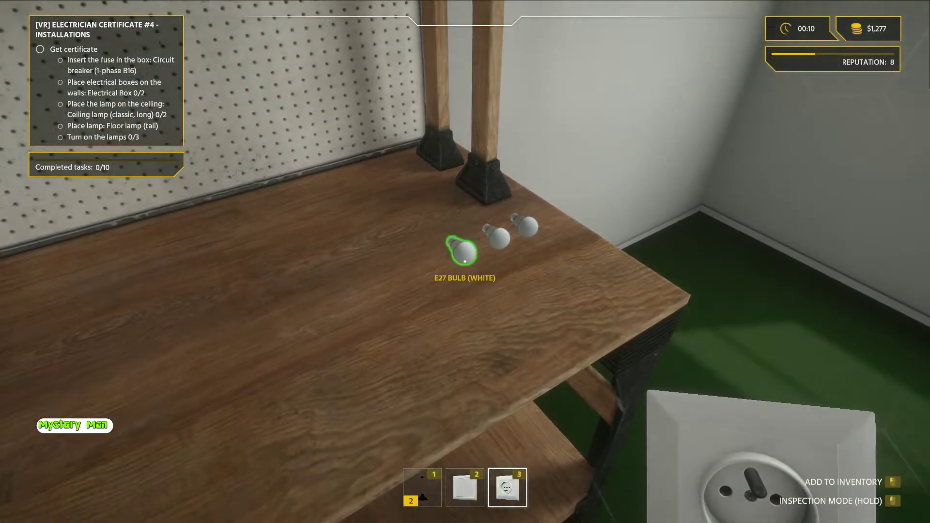
click(465, 262)
click(465, 262)
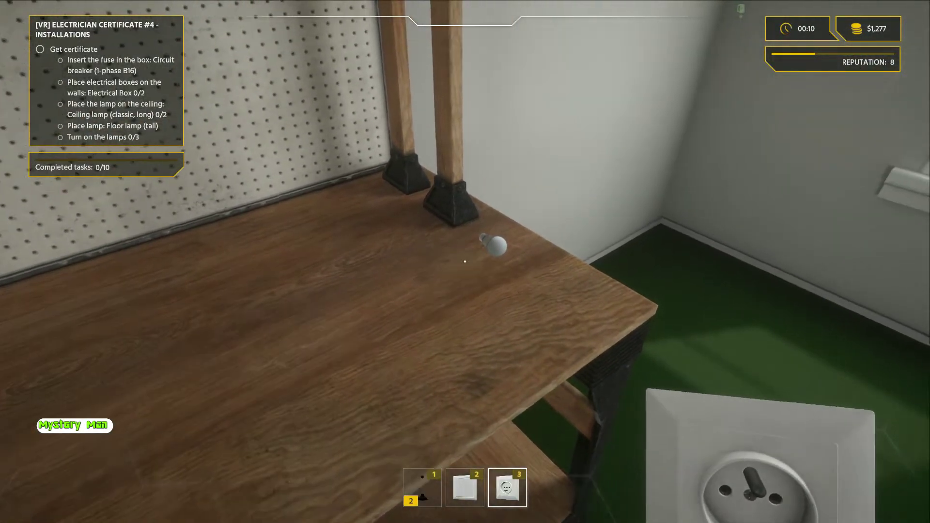
Step: Walk to the wall box markers, glance at the fuse box, and open the inventory
key(w)
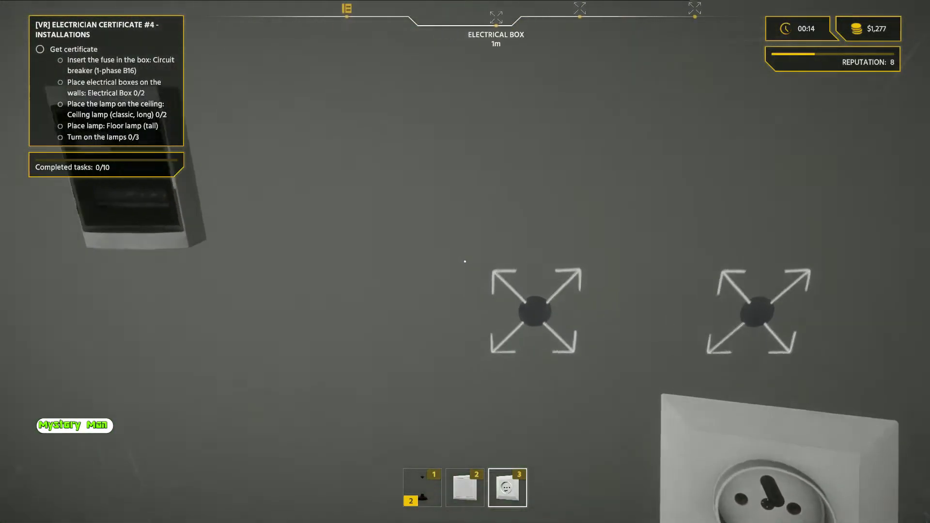
key(w)
key(w)
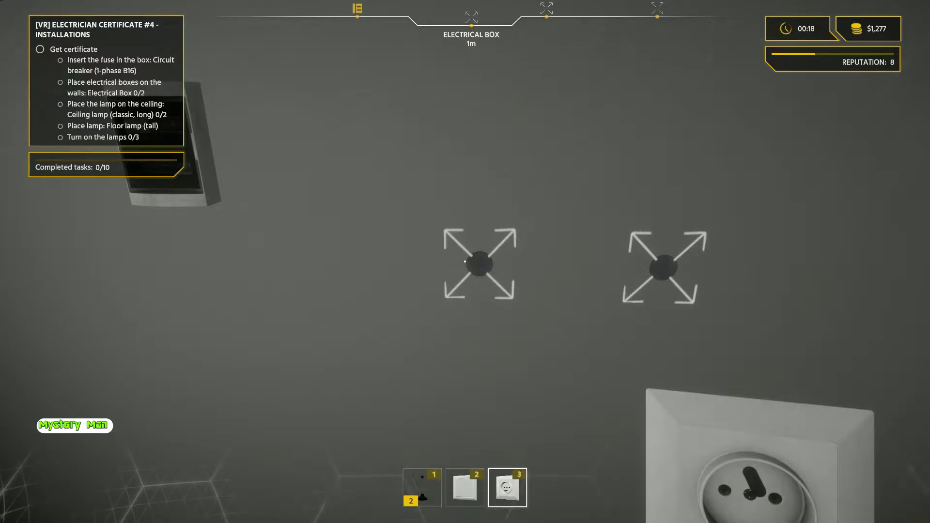
key(i)
Step: Put the electrical boxes in hotbar slot 1 and mount both on the wall markers
drag(616, 138, 506, 423)
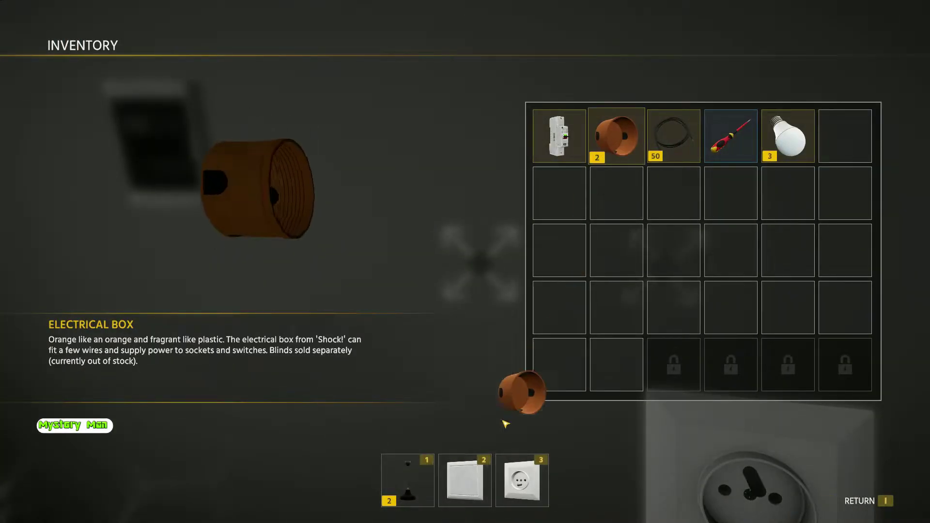
key(i)
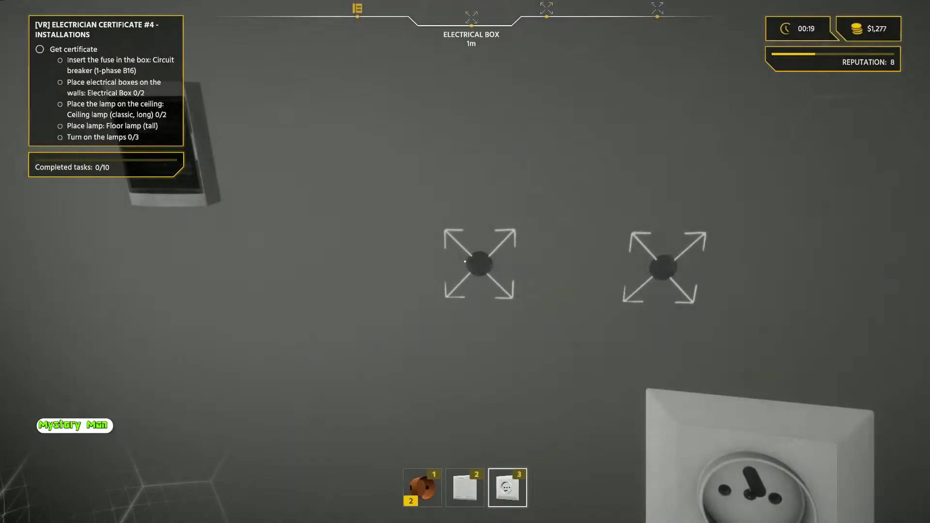
key(1)
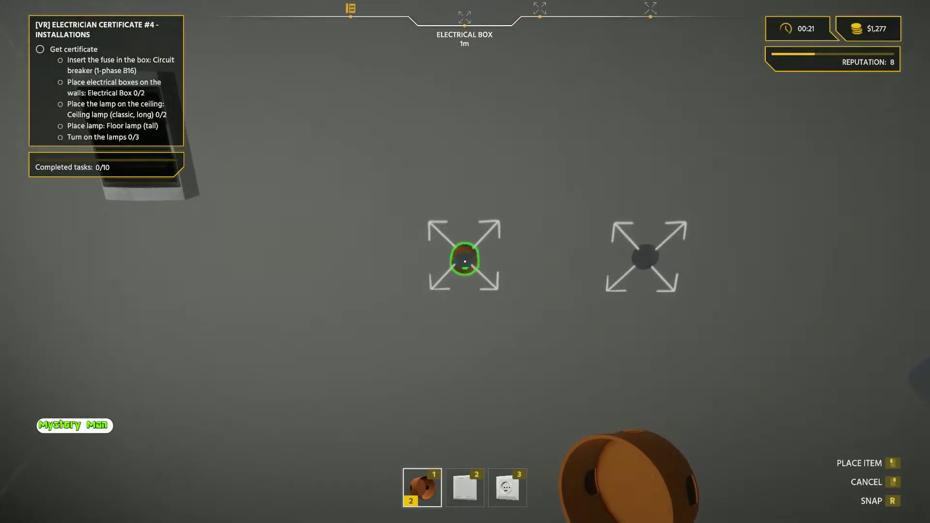
click(466, 260)
key(Return)
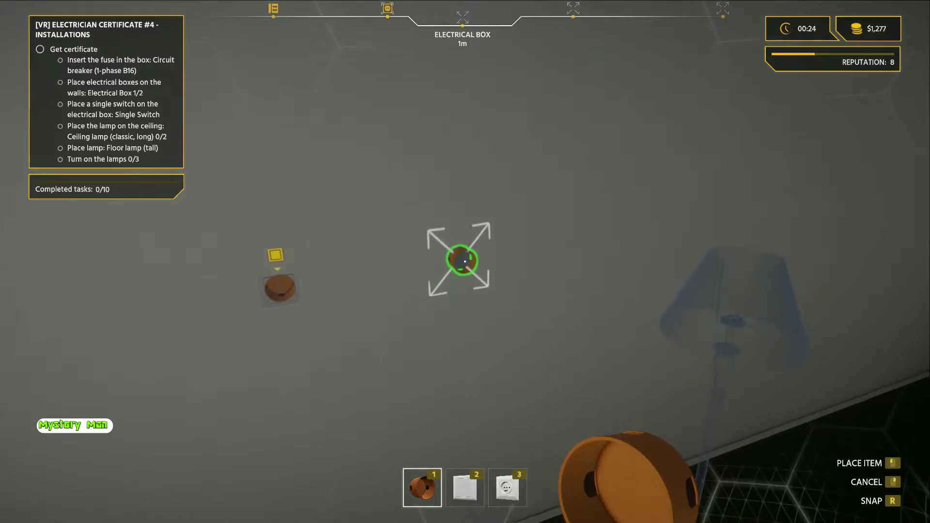
click(465, 260)
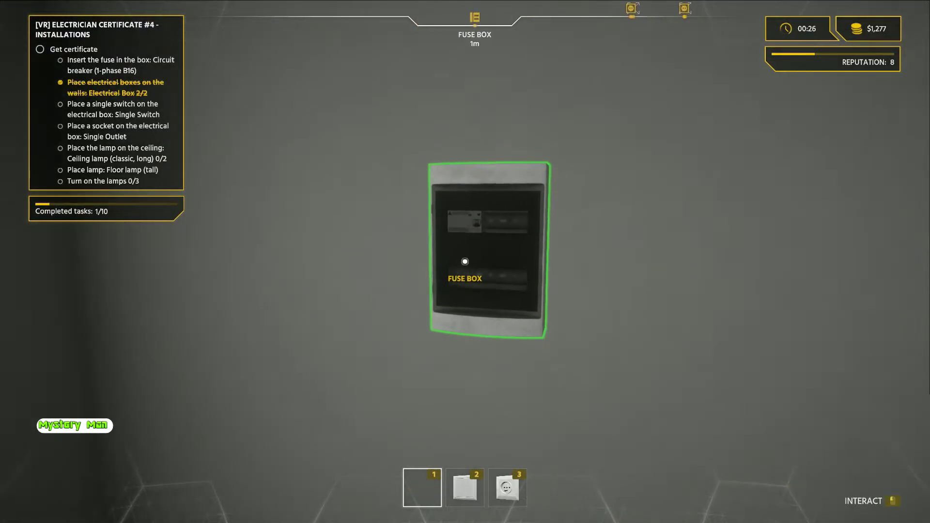
Step: Open the fuse box, remove its inner cover, and install the circuit breaker in the empty slot
click(465, 260)
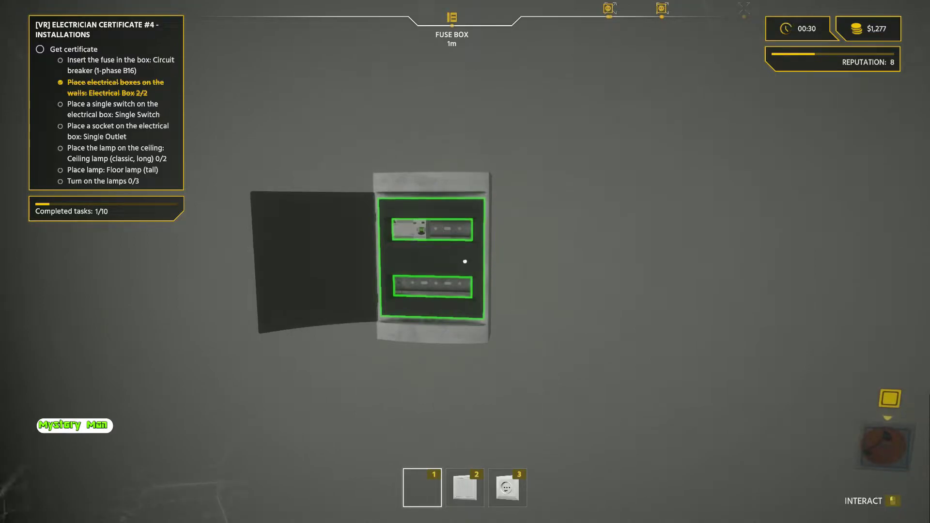
key(Tab)
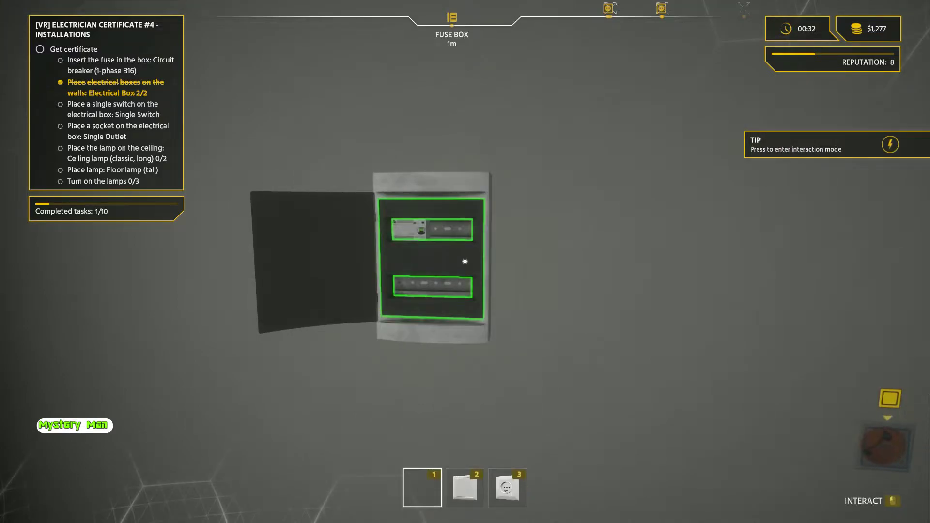
key(i)
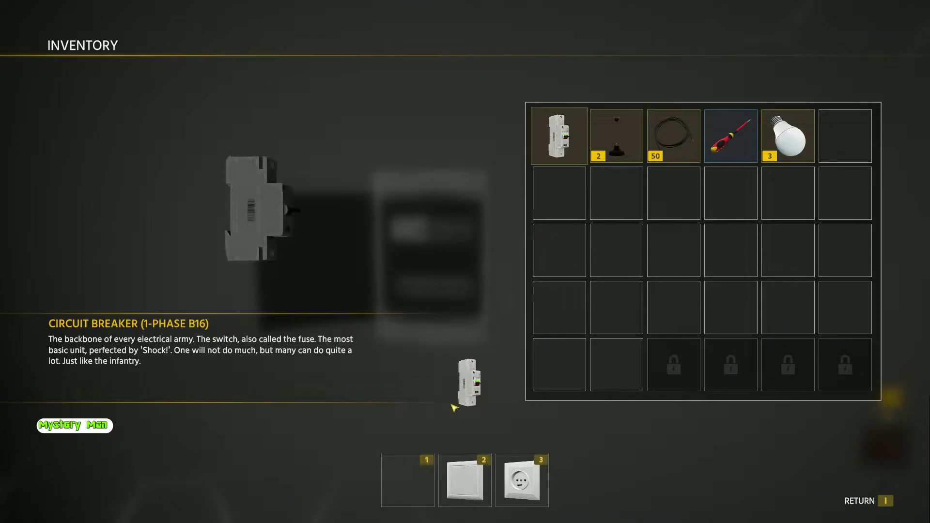
key(i)
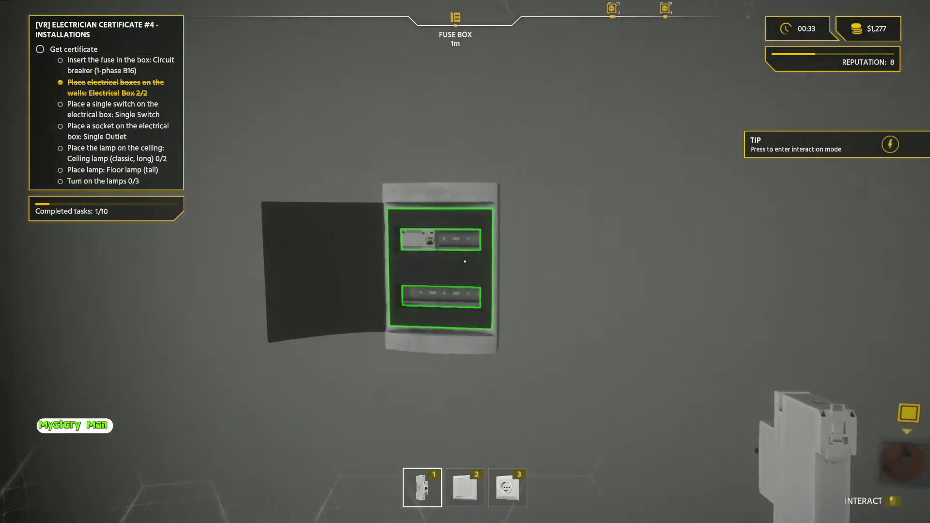
click(465, 262)
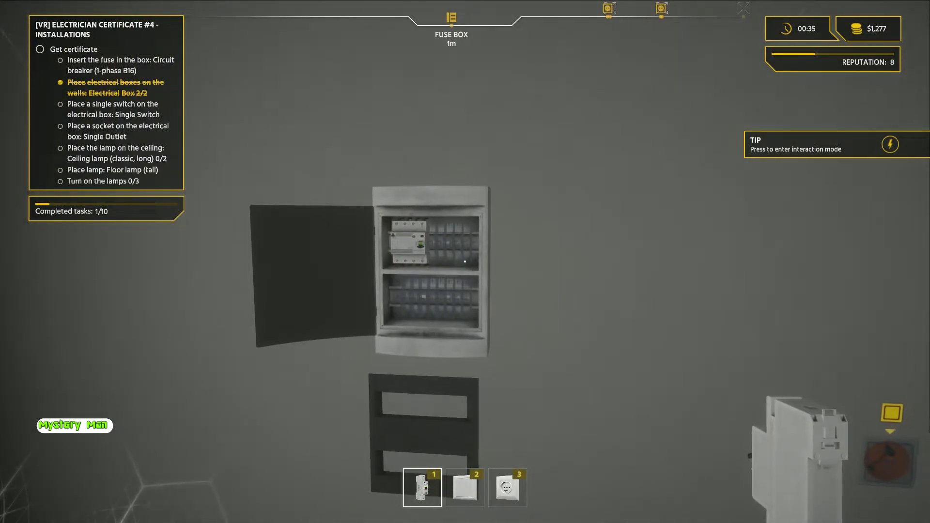
key(w)
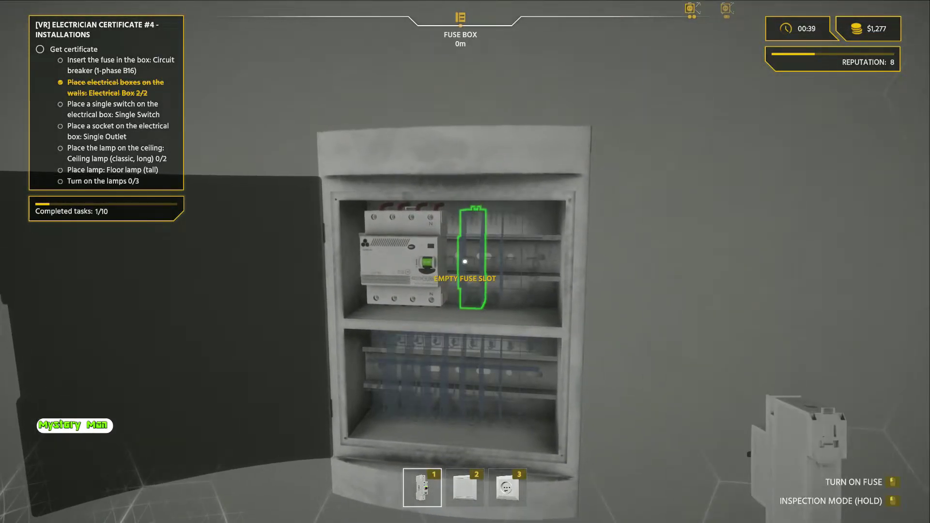
click(465, 261)
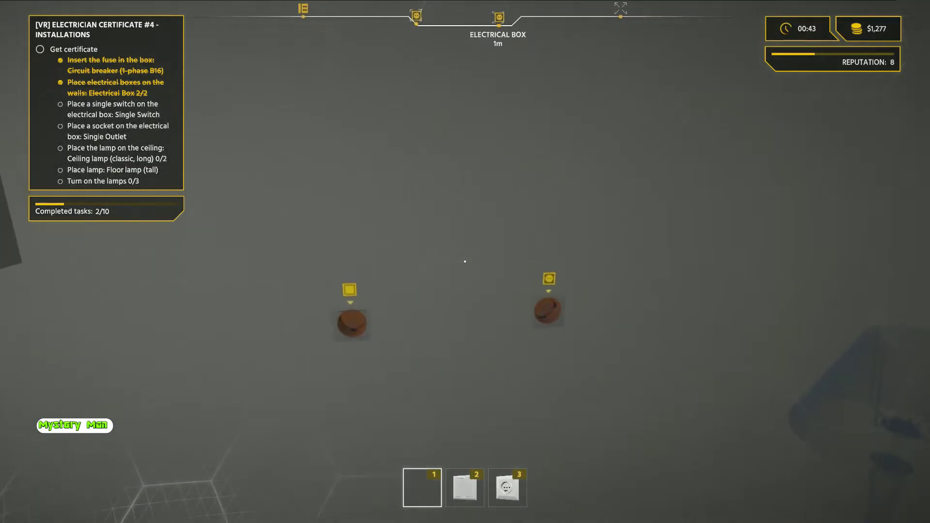
Step: Mount the single switch on the left wall box and the socket on the right box
key(2)
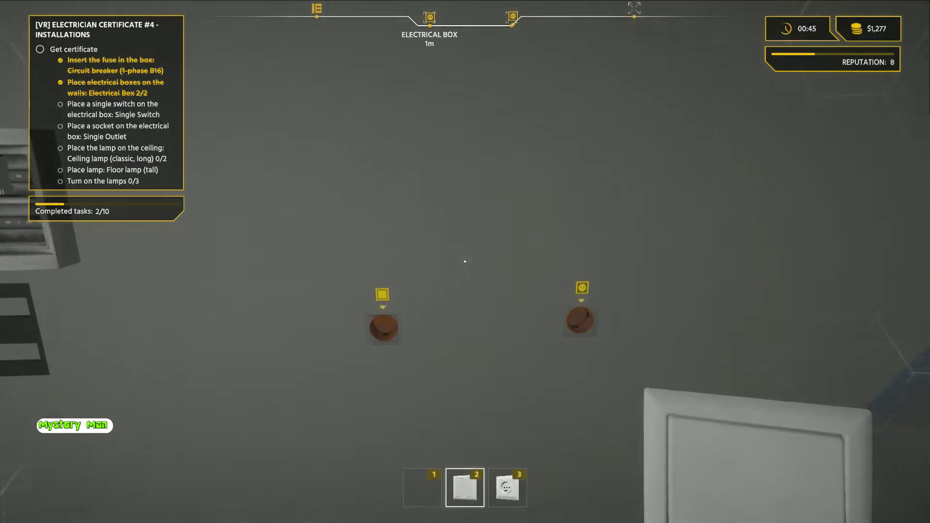
click(465, 261)
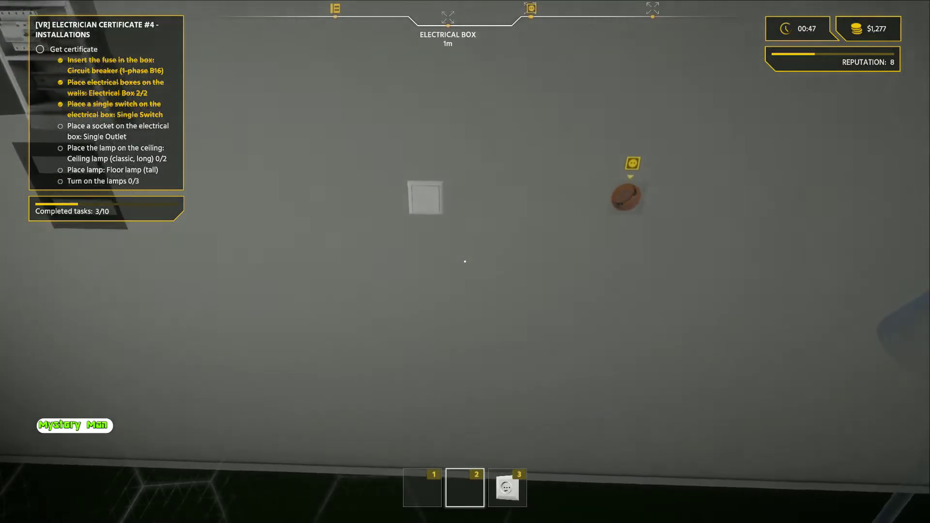
key(3)
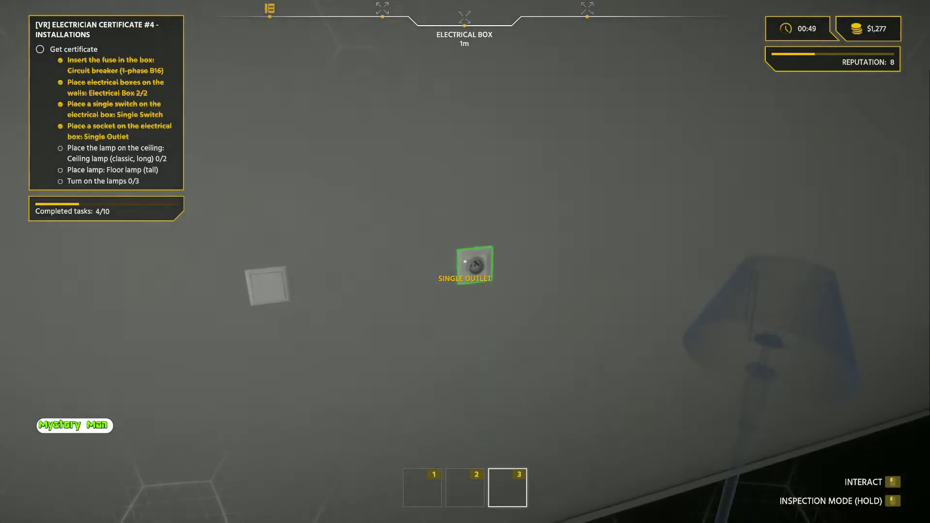
click(465, 261)
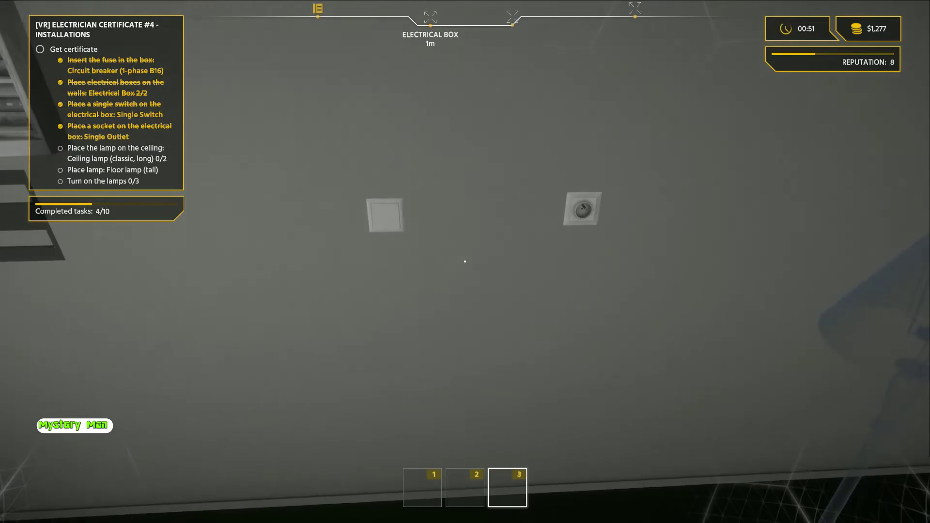
Step: Move the bulbs and the screwdriver from the inventory into the hotbar
right_click(465, 261)
key(Escape)
key(i)
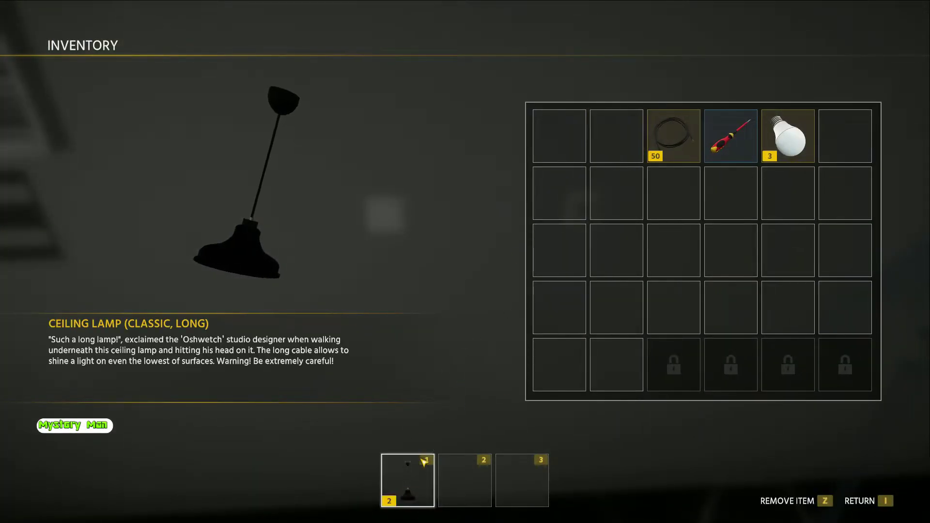
drag(788, 136, 466, 480)
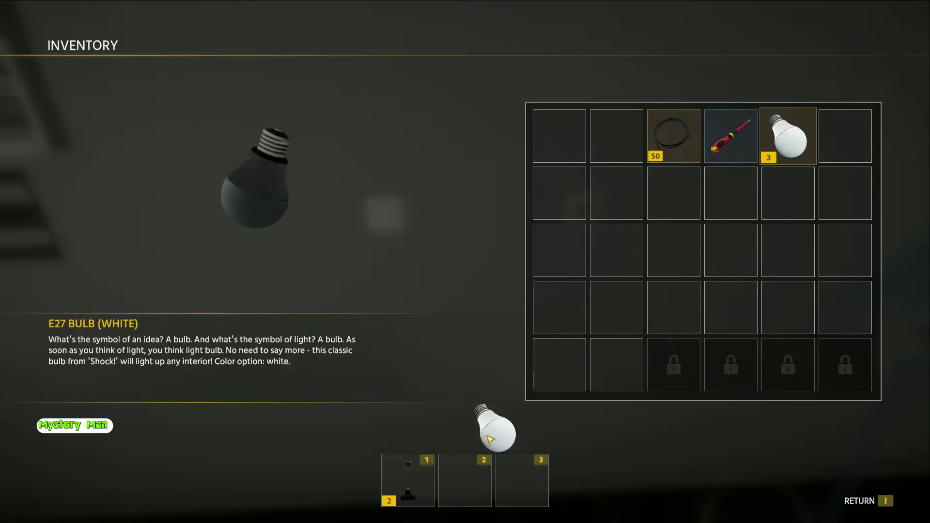
drag(731, 136, 522, 480)
key(i)
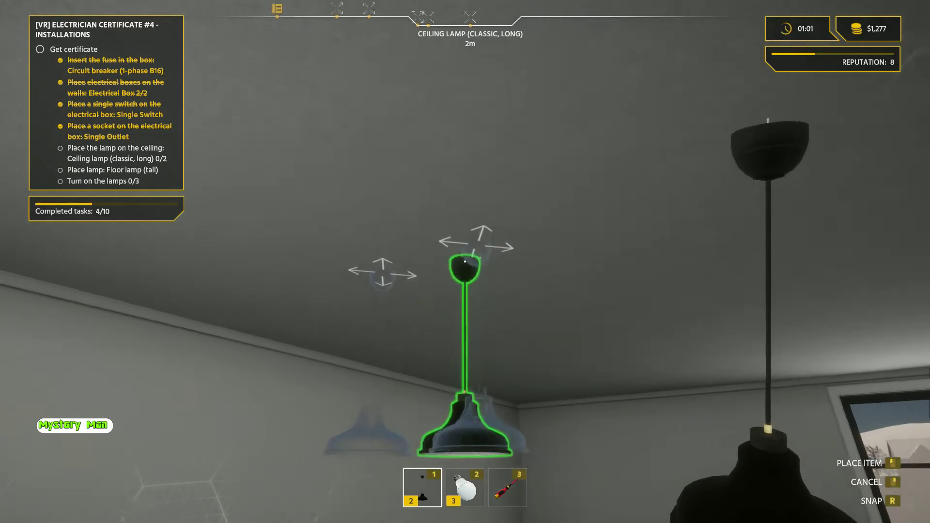
Step: Hang the second long ceiling lamp and set the floor lamp in the corner
click(464, 262)
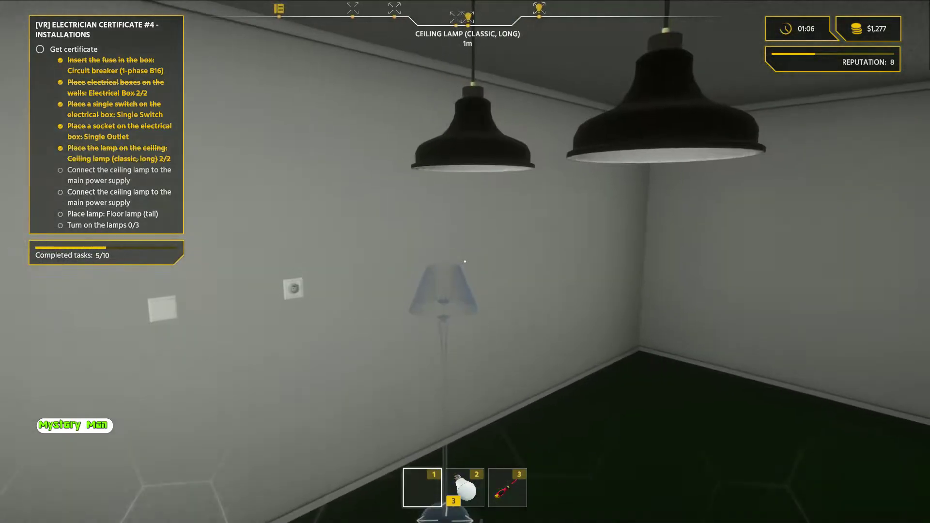
click(465, 262)
right_click(465, 262)
click(466, 261)
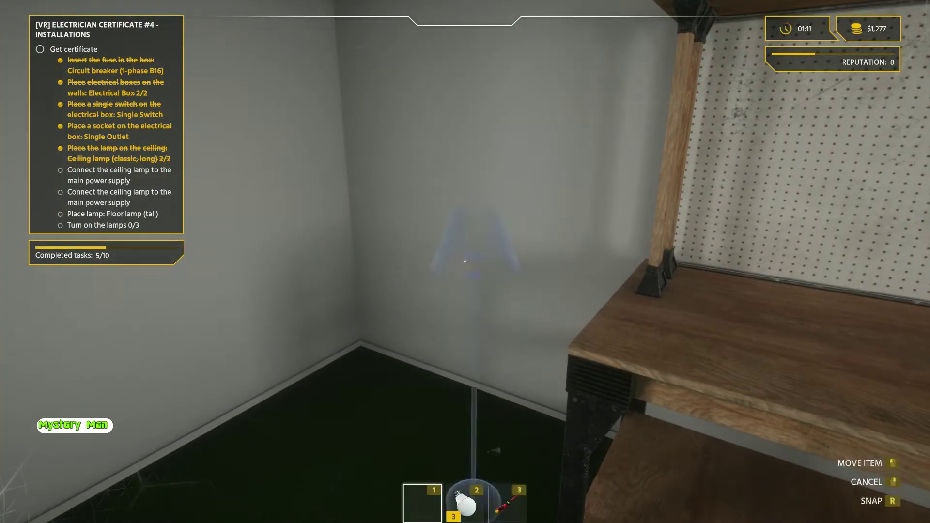
click(465, 262)
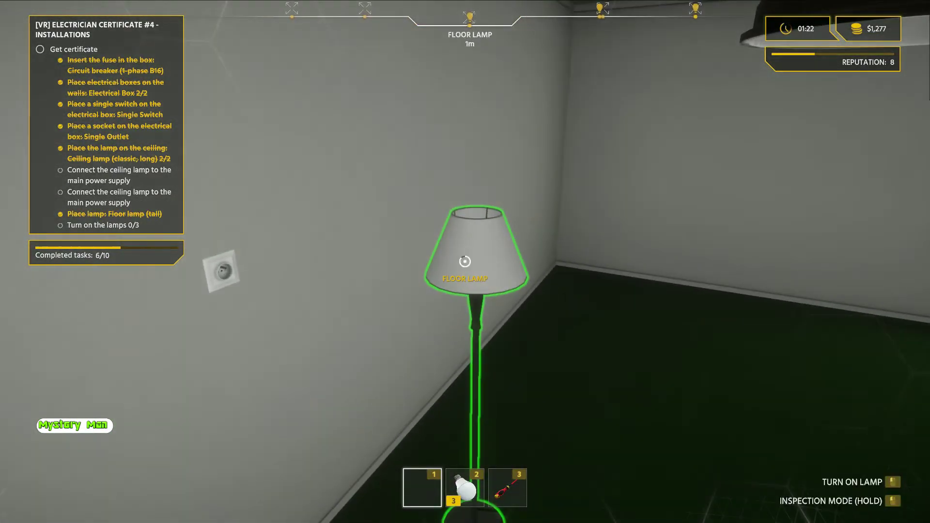
Step: Inspect the floor lamp and both ceiling lamps, ending at the second ceiling lamp's bulb slot
click(465, 262)
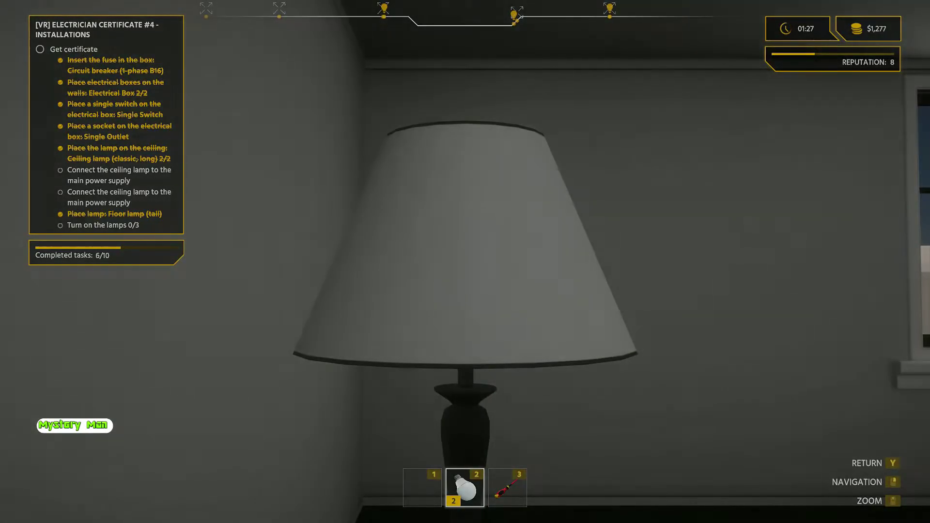
key(y)
click(465, 262)
key(y)
click(536, 226)
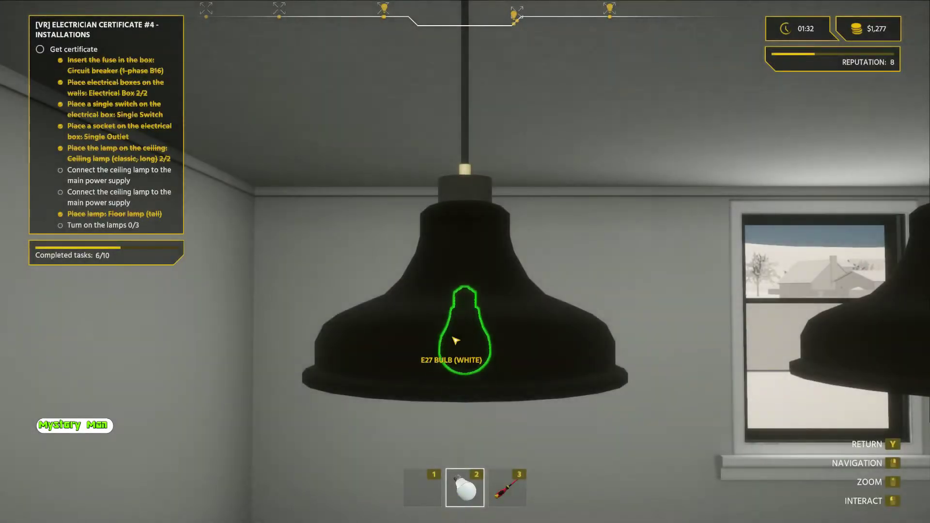
key(y)
click(363, 218)
click(414, 218)
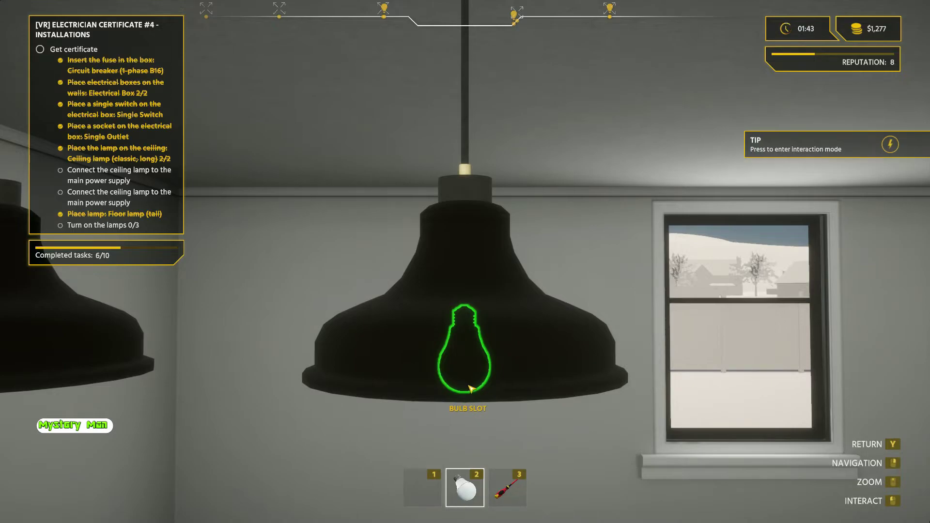
Step: Put the cable roll in hotbar slot 1 and enable the cable laying system
key(y)
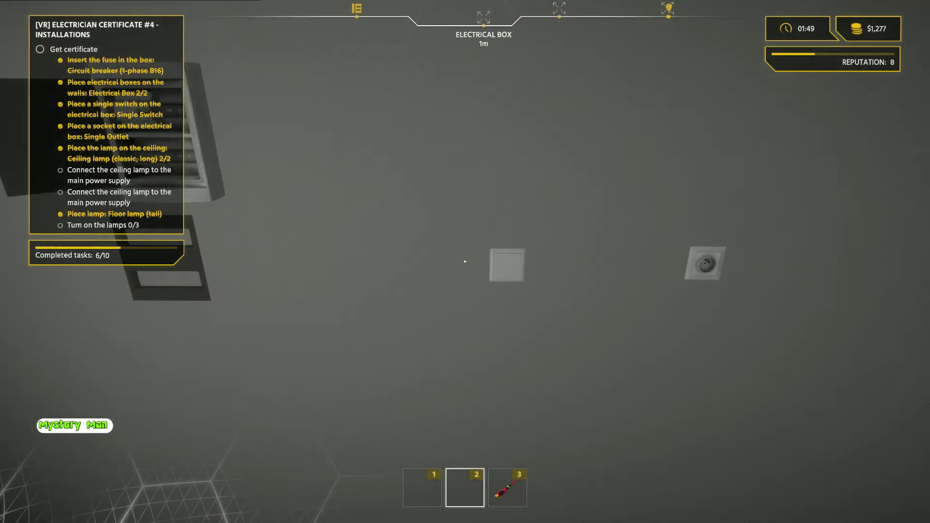
key(i)
drag(482, 422, 407, 479)
key(i)
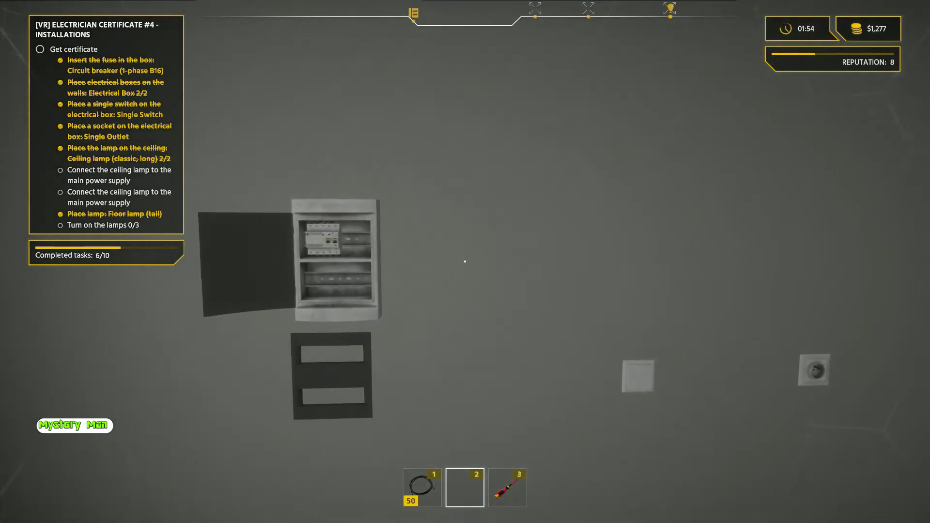
key(Tab)
click(464, 196)
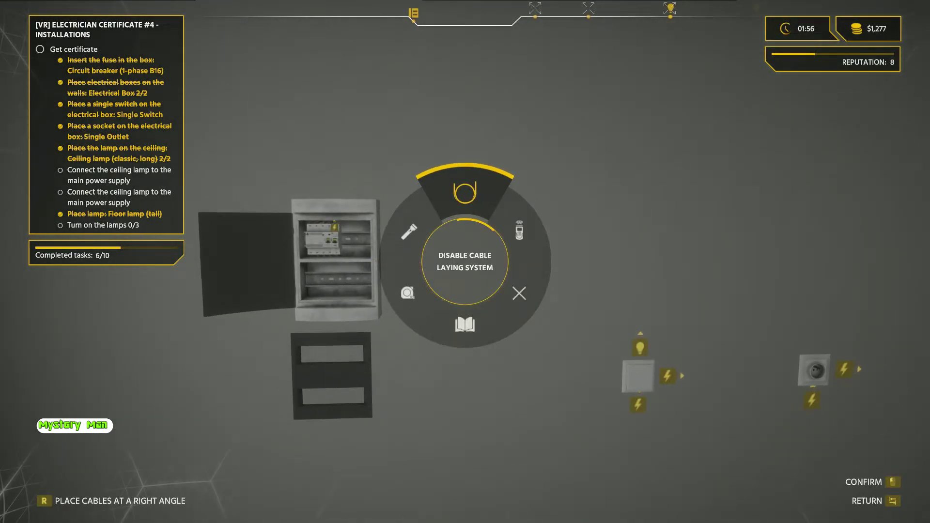
key(Tab)
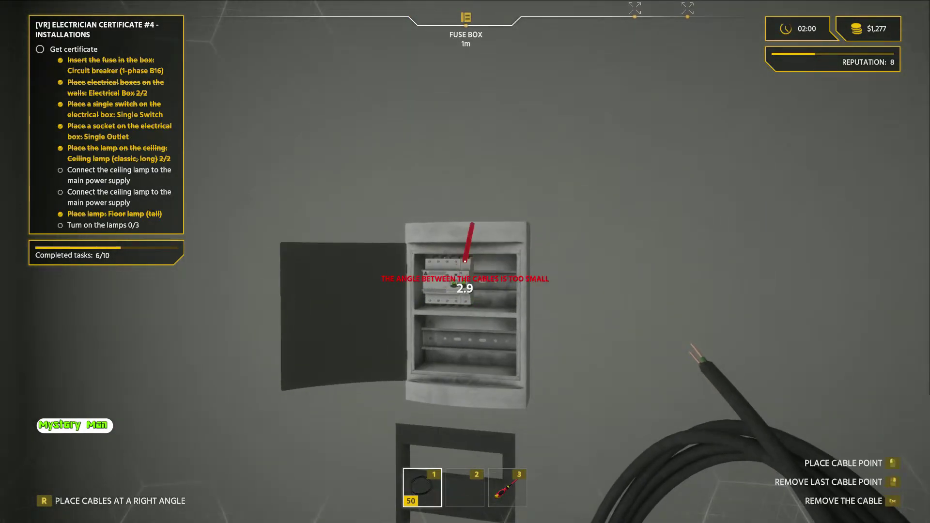
Step: Lay cable points from the fuse box up the wall
click(465, 262)
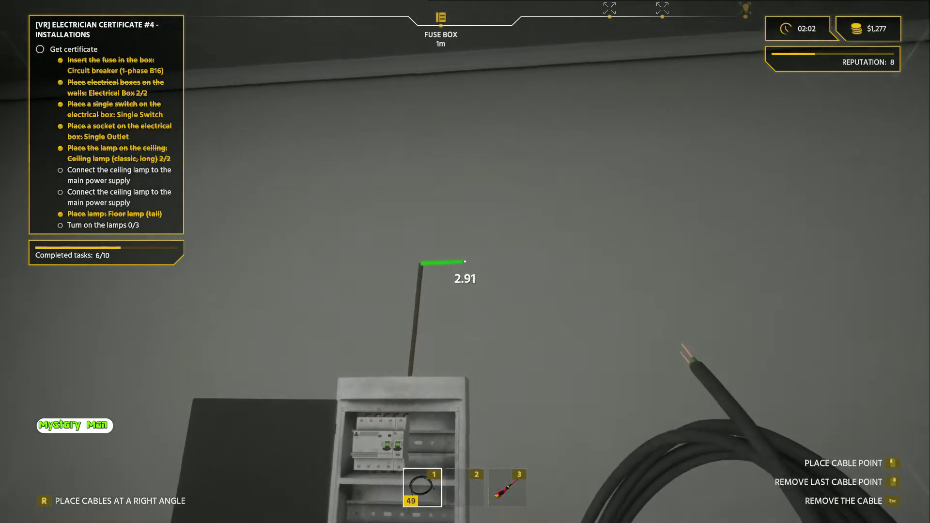
click(465, 262)
click(465, 261)
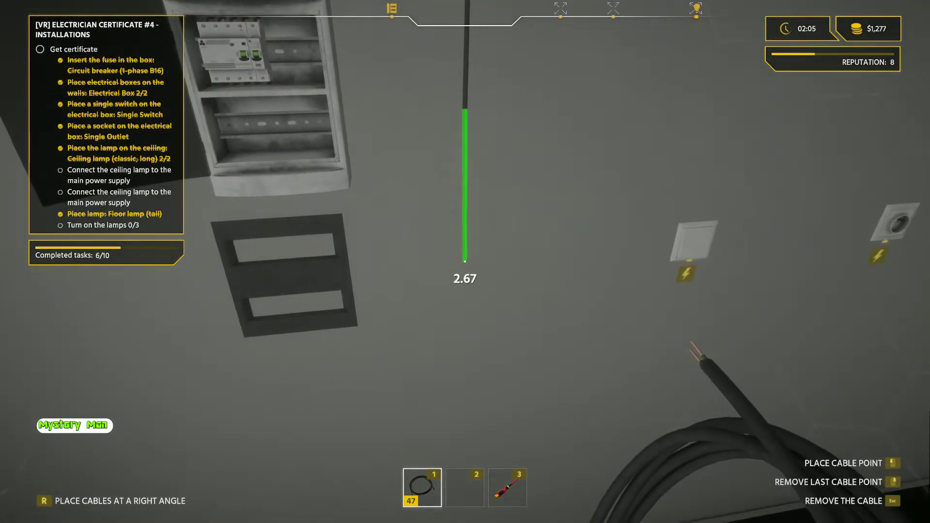